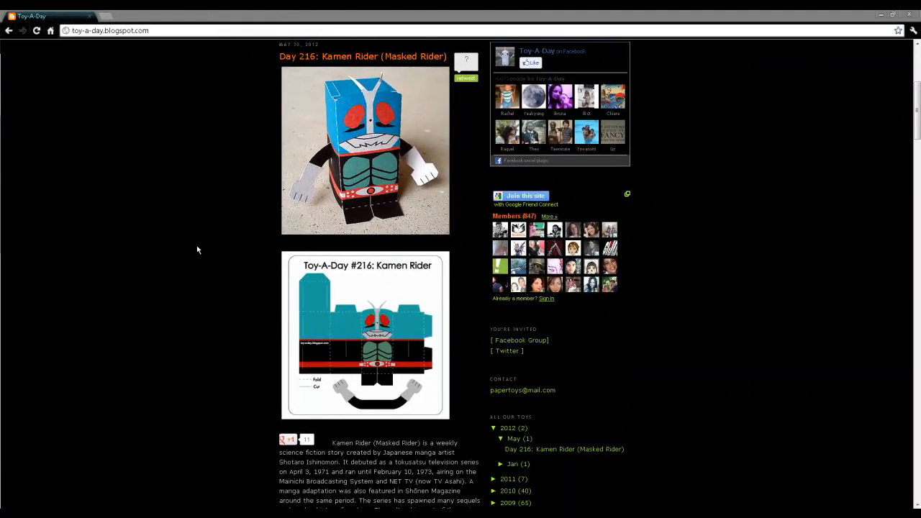
Examine the printable paper-toy templates on the Toy-A-Day blog and the Google image results for packaging die lines
scroll(197, 251, down, 10)
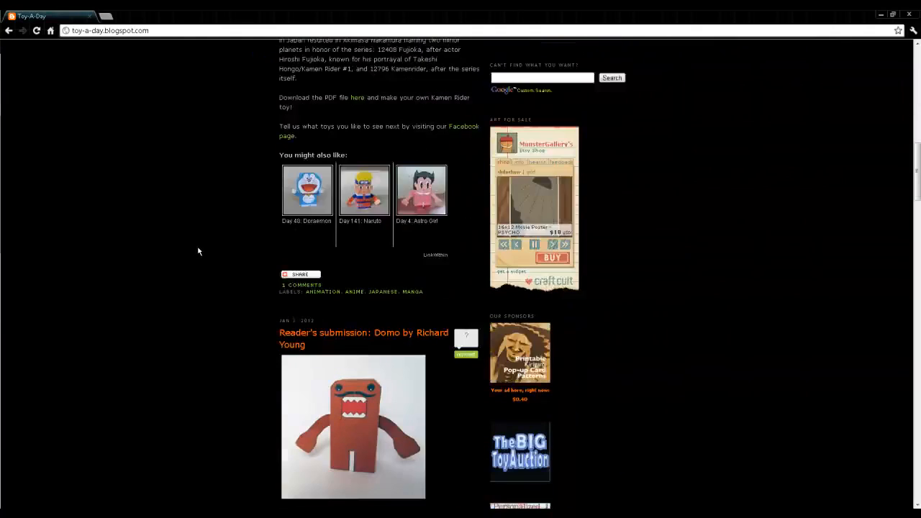
scroll(198, 250, down, 9)
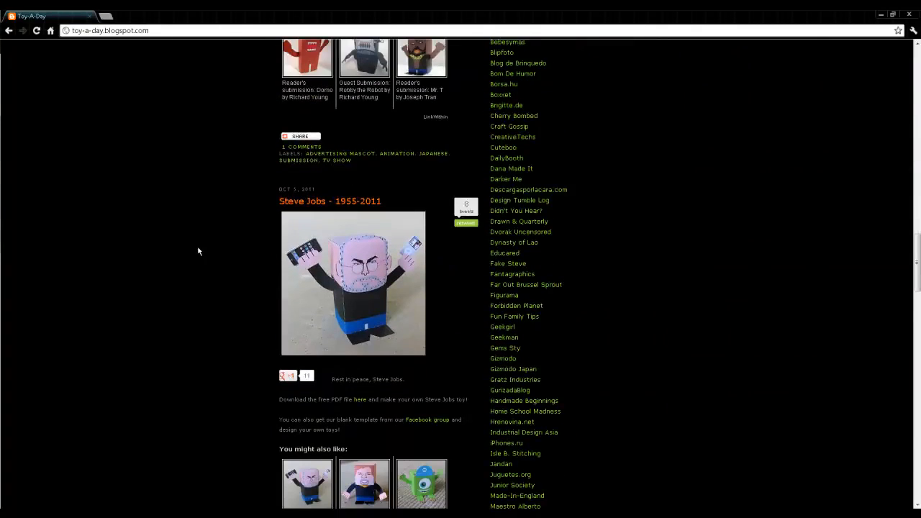
scroll(198, 250, down, 7)
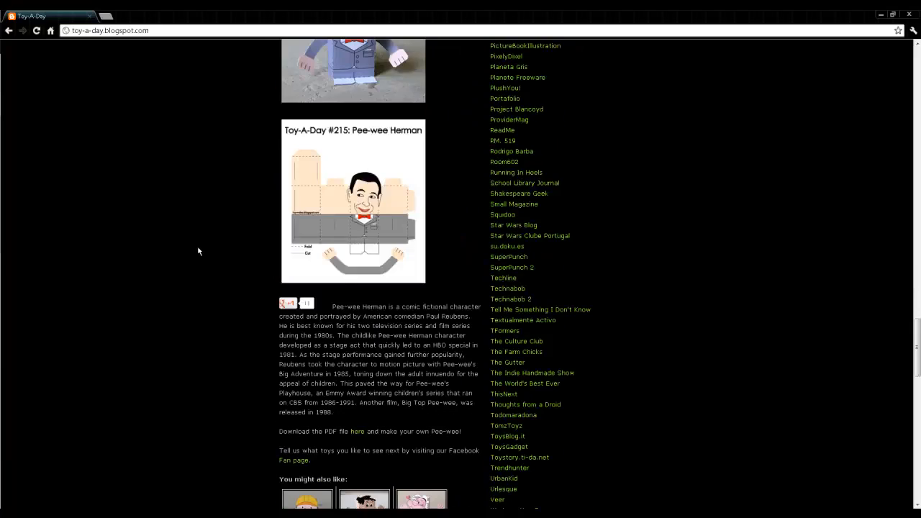
scroll(325, 212, up, 1)
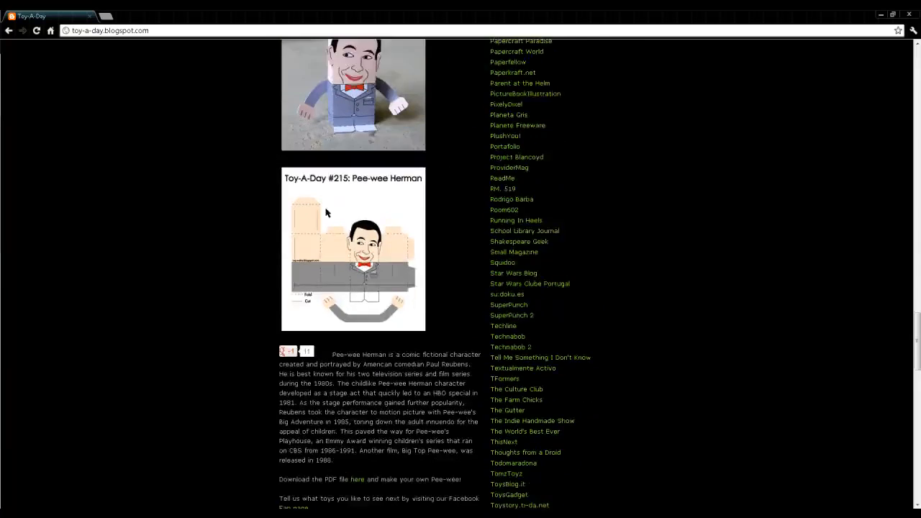
ctrl+scroll(325, 212, up, 3)
scroll(219, 285, up, 2)
scroll(219, 286, down, 2)
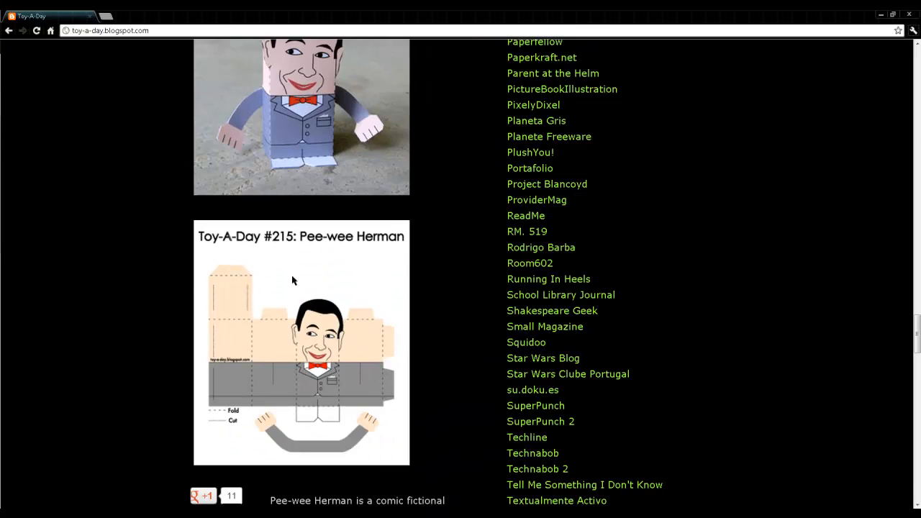
scroll(293, 280, up, 2)
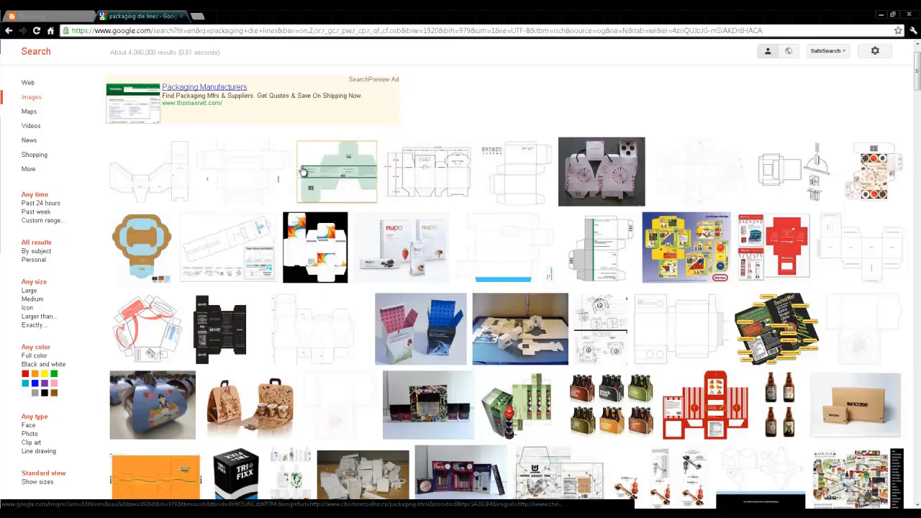
mouse_move(300, 169)
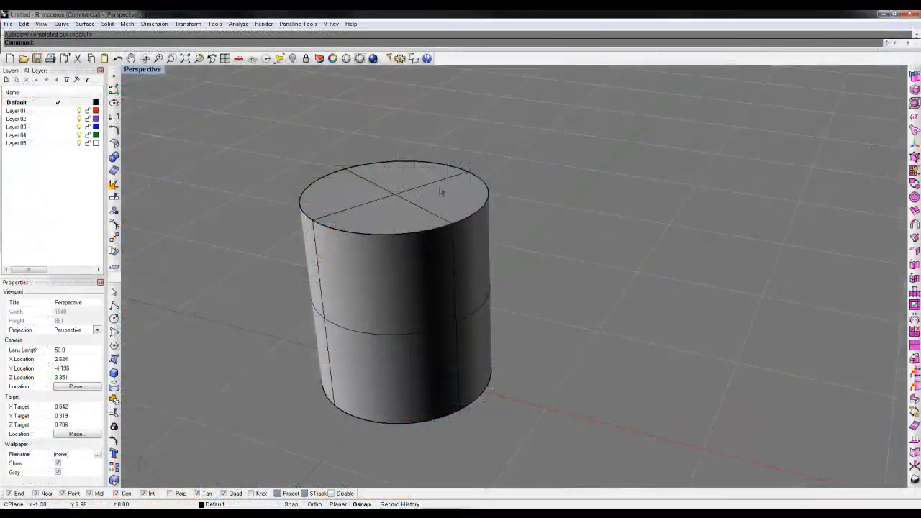
Unroll the capped cylinder into flat pieces with UnrollSrf, using Explode=No and Labels=Yes
shift+right_drag(352, 189, 473, 176)
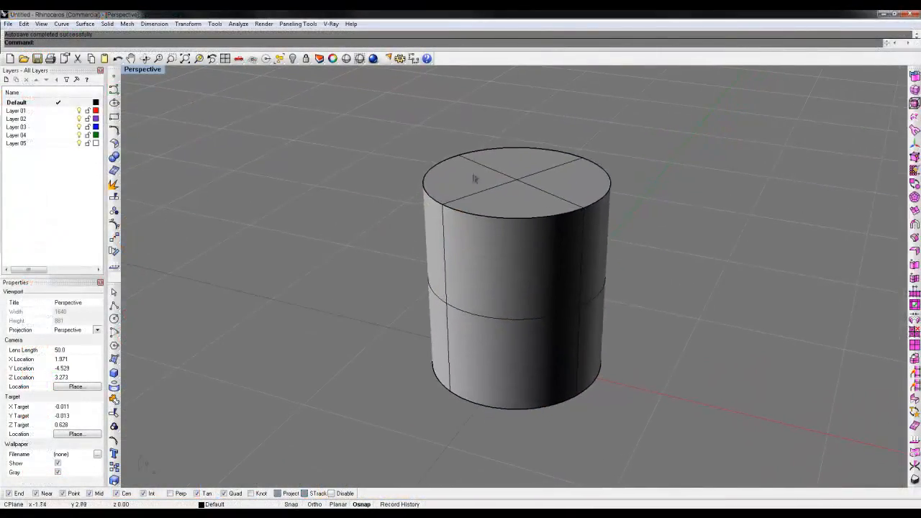
scroll(504, 160, down, 1)
scroll(487, 256, up, 2)
shift+right_drag(512, 276, 419, 271)
scroll(449, 258, down, 3)
text(UnrollSrf)
key(Return)
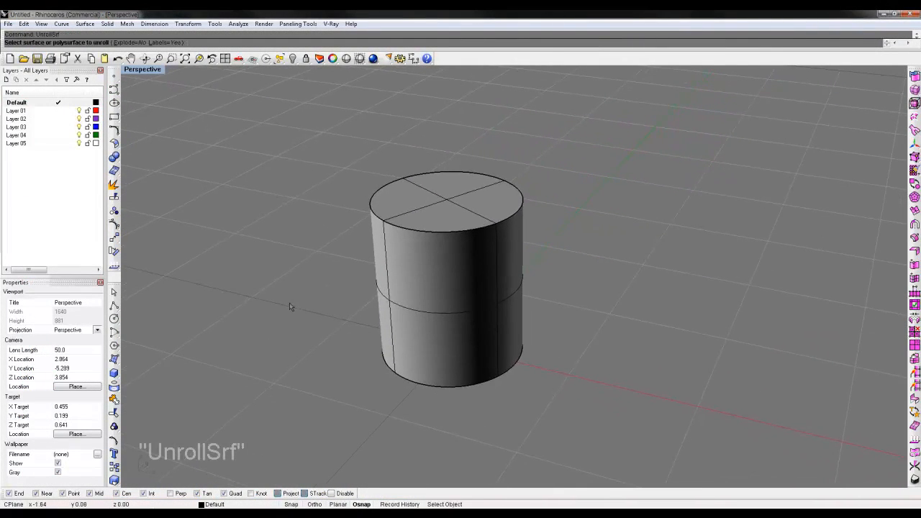
text(nrollSrf)
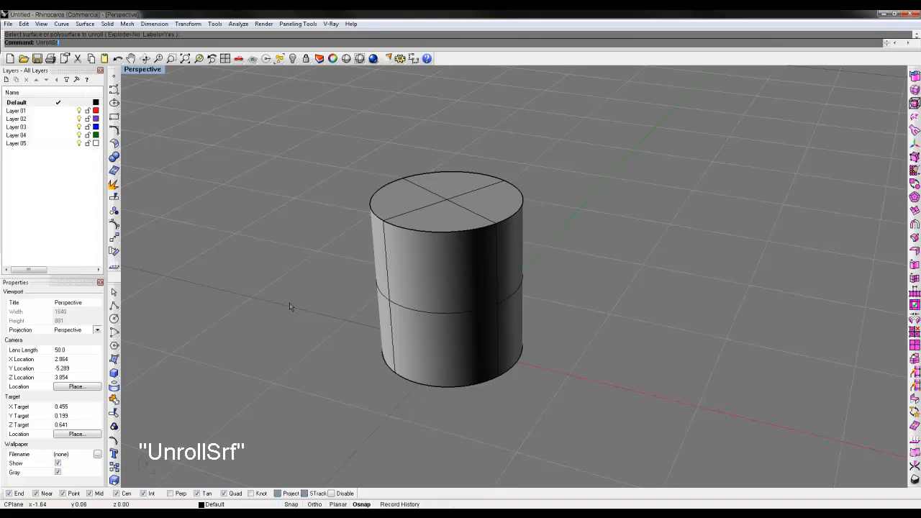
key(Return)
click(410, 321)
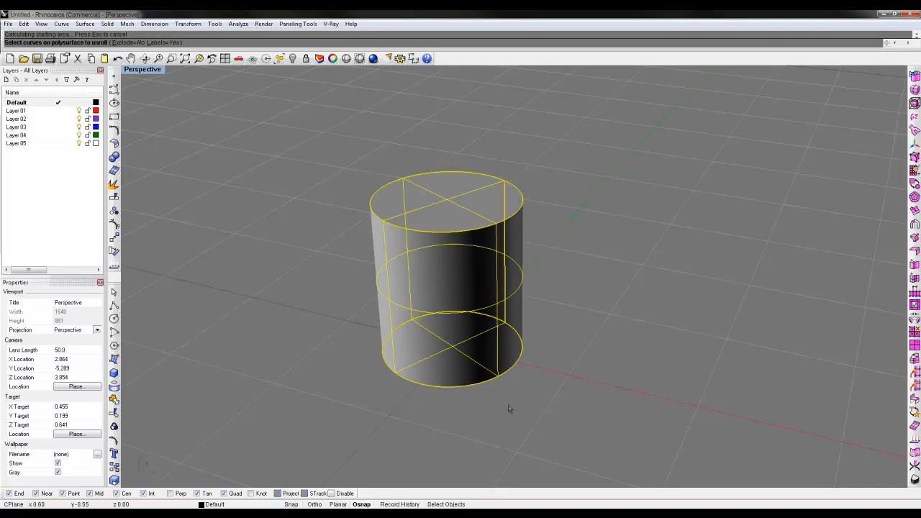
key(Return)
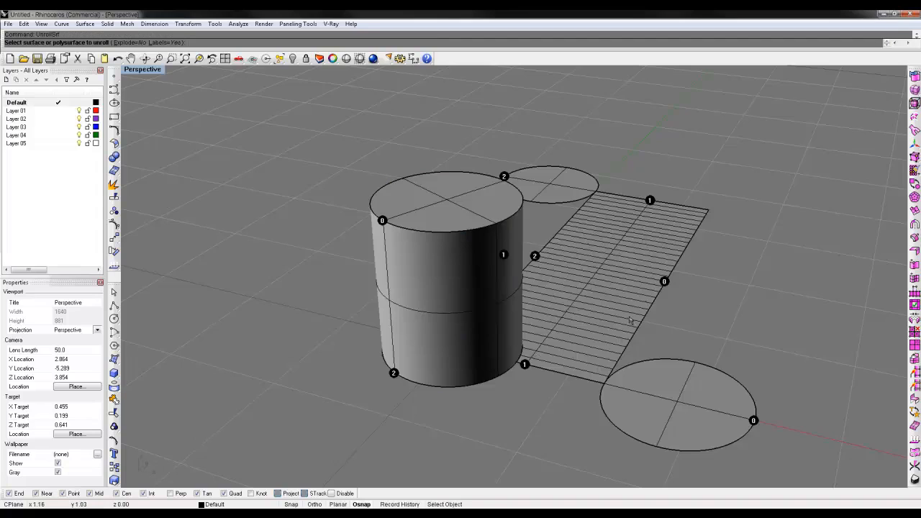
Move the cylinder's unrolled pattern away from the solid so the two no longer overlap, and end the command
right_drag(631, 321, 574, 315)
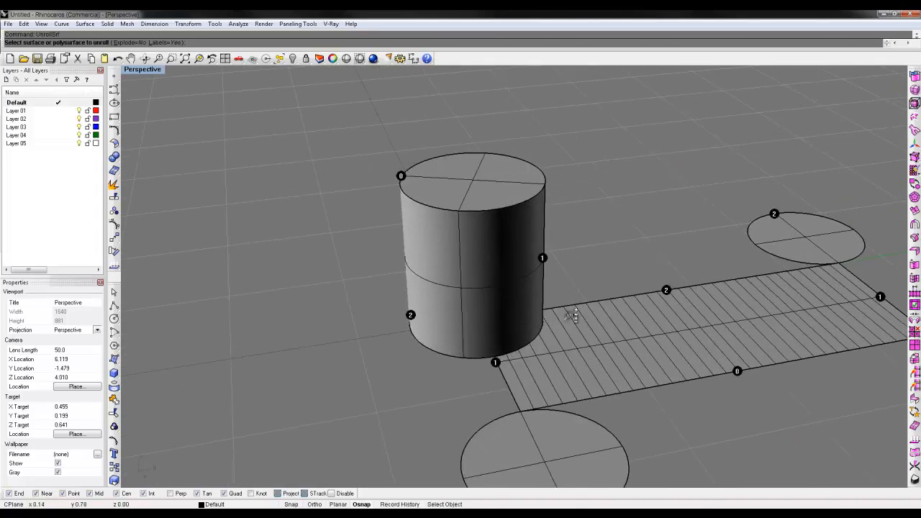
scroll(574, 315, down, 3)
shift+right_drag(631, 341, 442, 331)
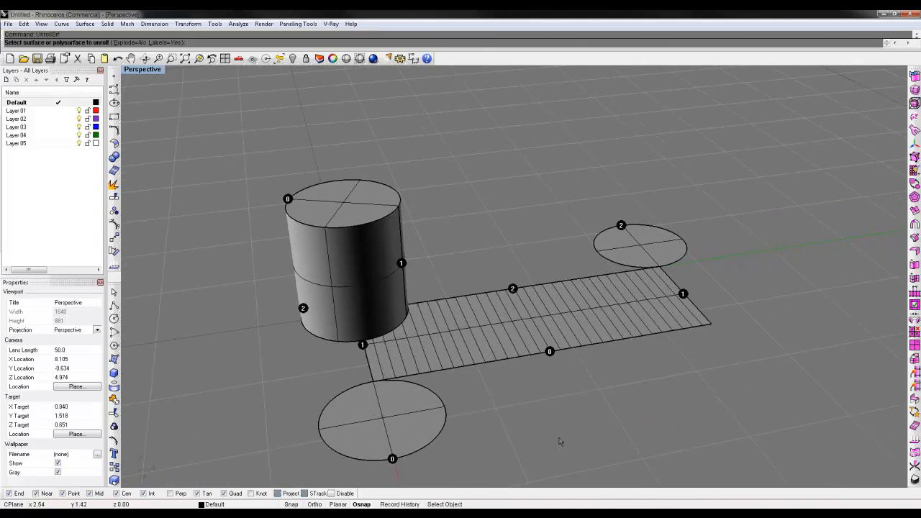
click(354, 384)
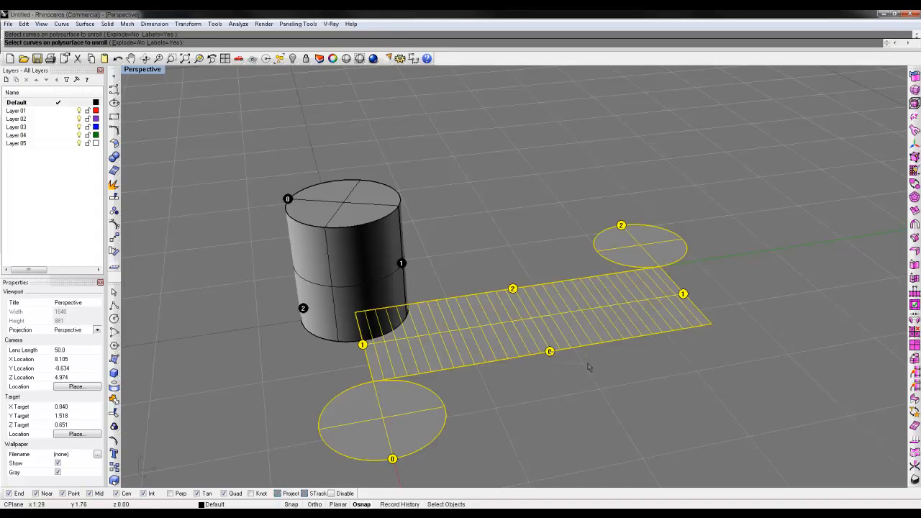
drag(554, 354, 640, 360)
key(Escape)
Examine how the numbered edges of the unrolled pattern correspond to the cylinder's edges and where its end caps attach
right_drag(467, 373, 405, 375)
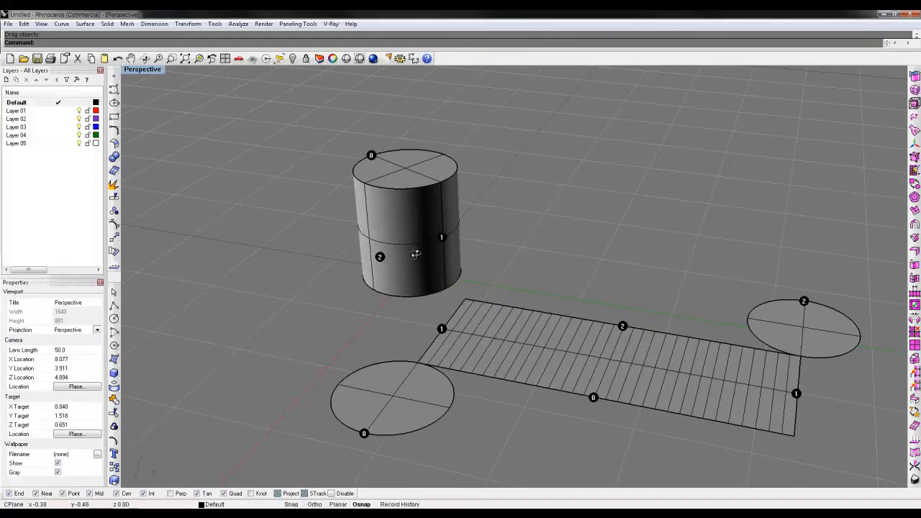
right_drag(415, 254, 623, 234)
right_drag(647, 339, 614, 349)
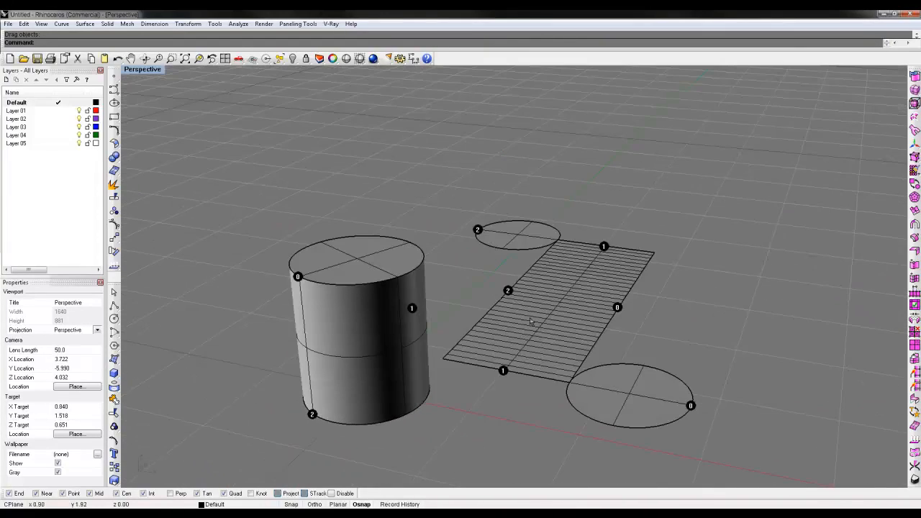
right_drag(625, 307, 623, 240)
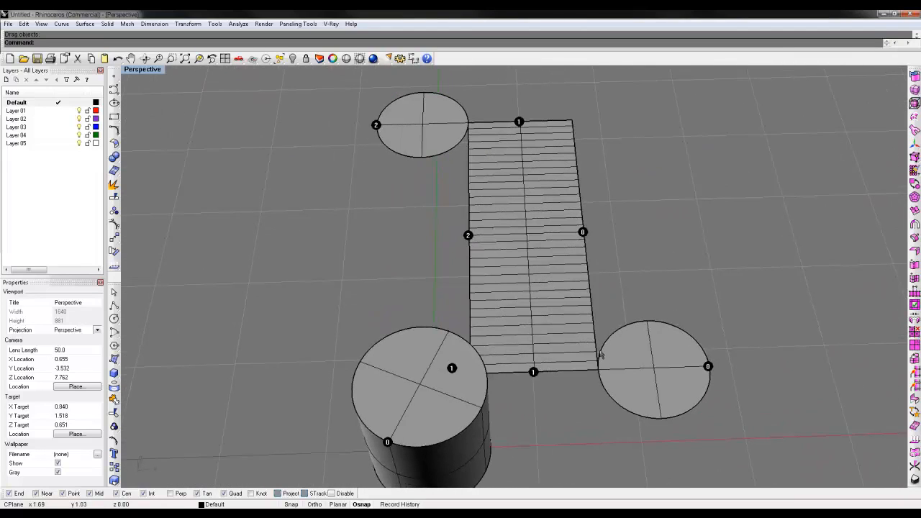
right_drag(601, 354, 600, 359)
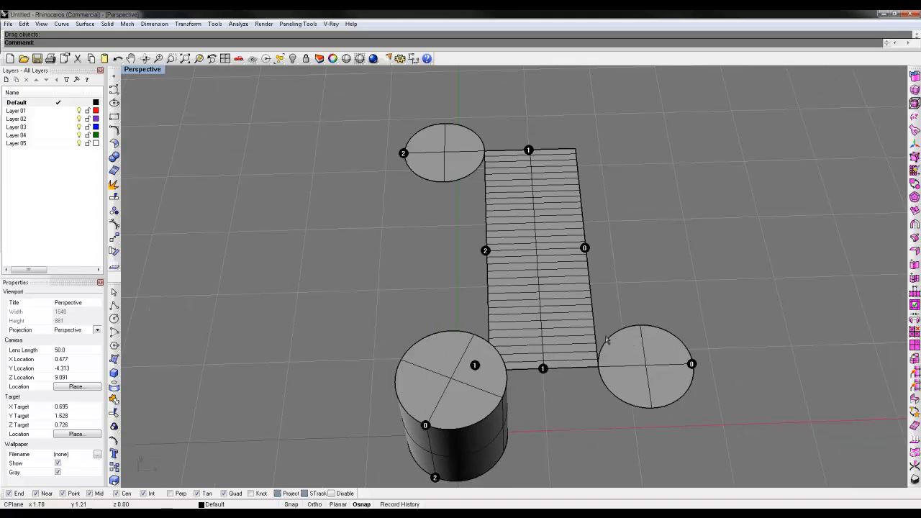
right_drag(604, 259, 583, 264)
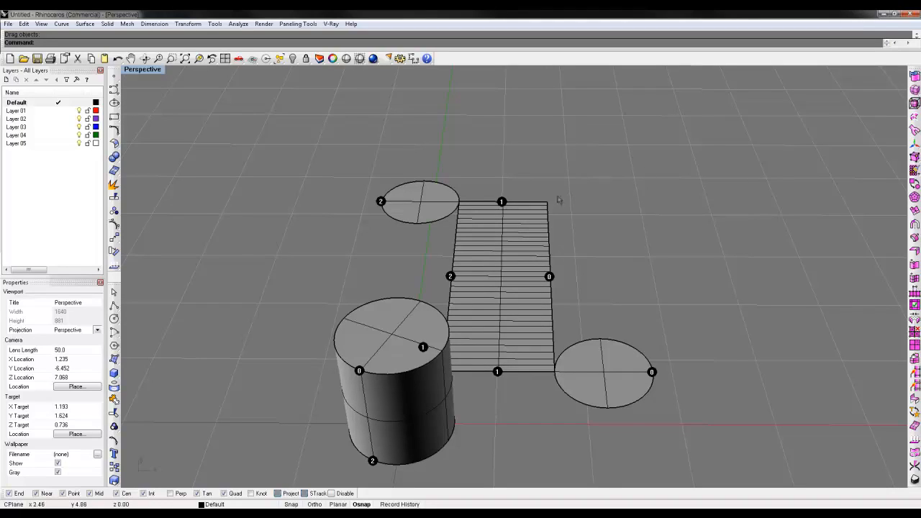
drag(424, 210, 554, 208)
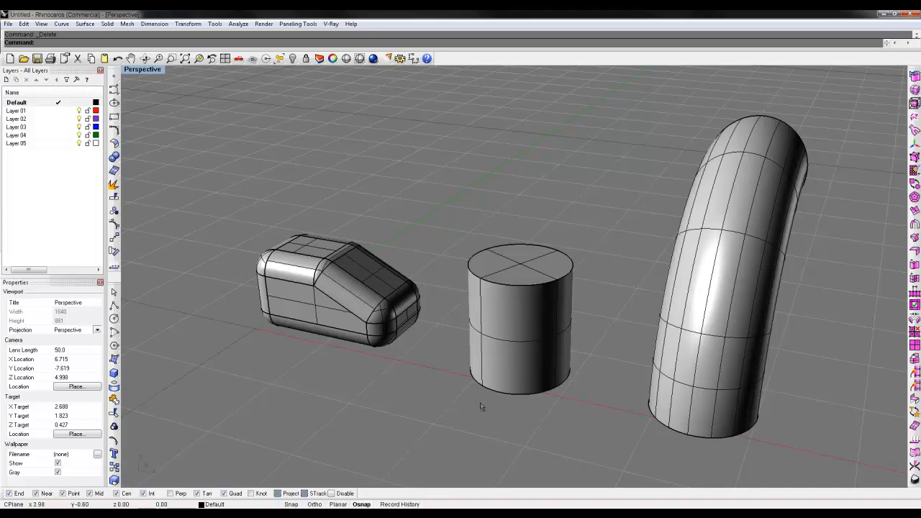
Try to unroll the bent tube polysurface with UnrollSrf
right_drag(480, 407, 600, 366)
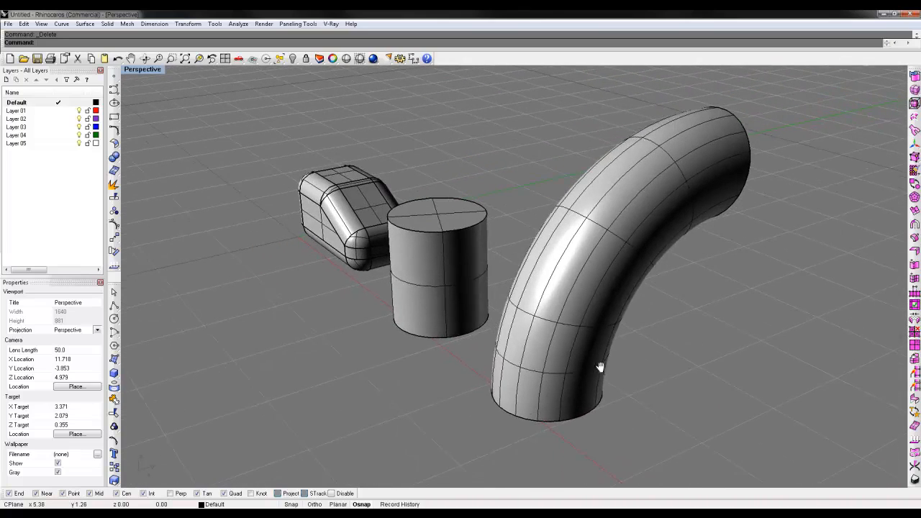
click(591, 377)
right_drag(667, 372, 591, 379)
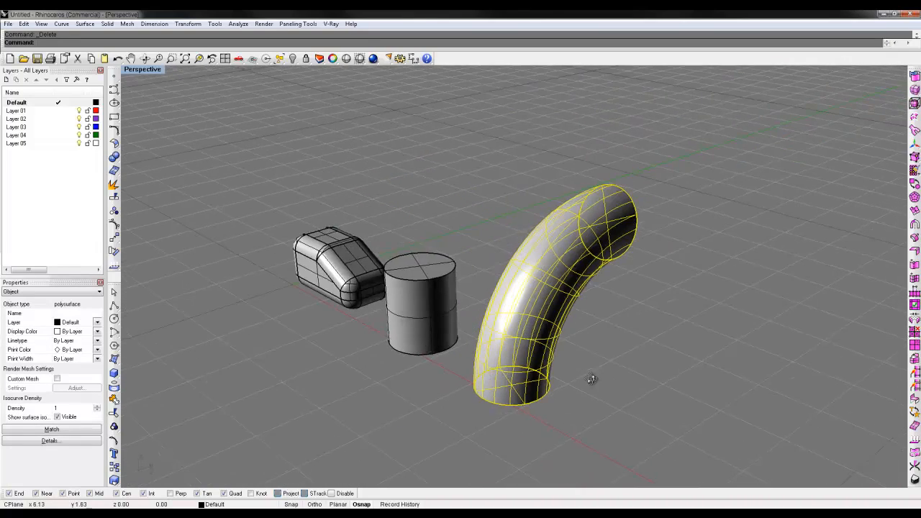
text(UnrollSrf)
key(Return)
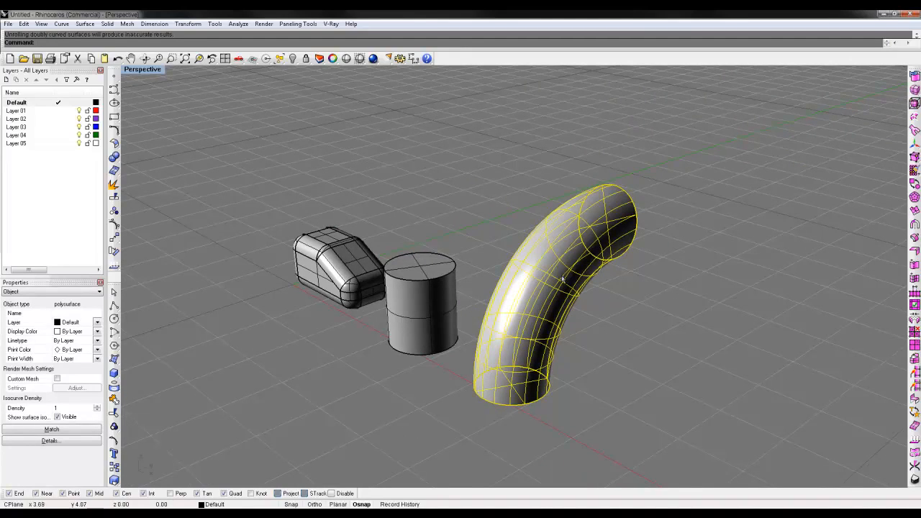
Flatten the bent tube with the Smash command, using Explode=No, Labels=Yes and the Natural linear direction
right_drag(606, 260, 615, 187)
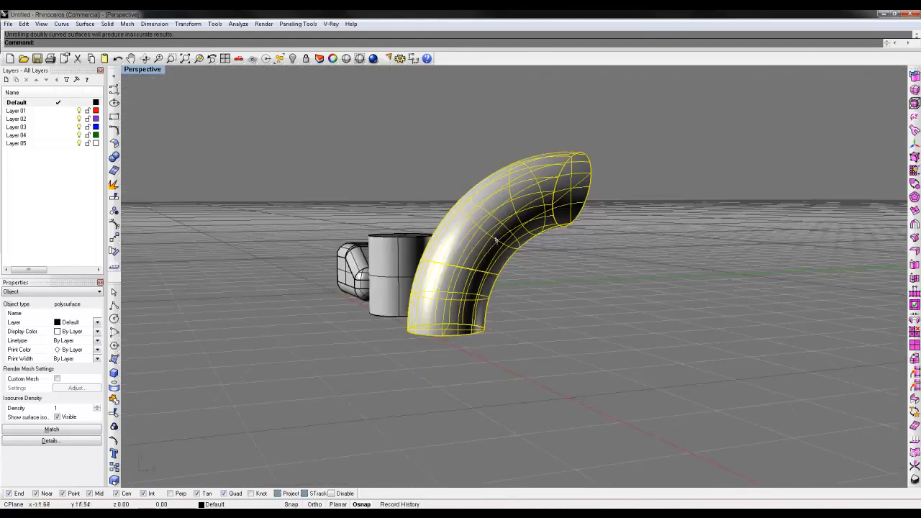
right_drag(461, 283, 623, 209)
scroll(423, 206, up, 5)
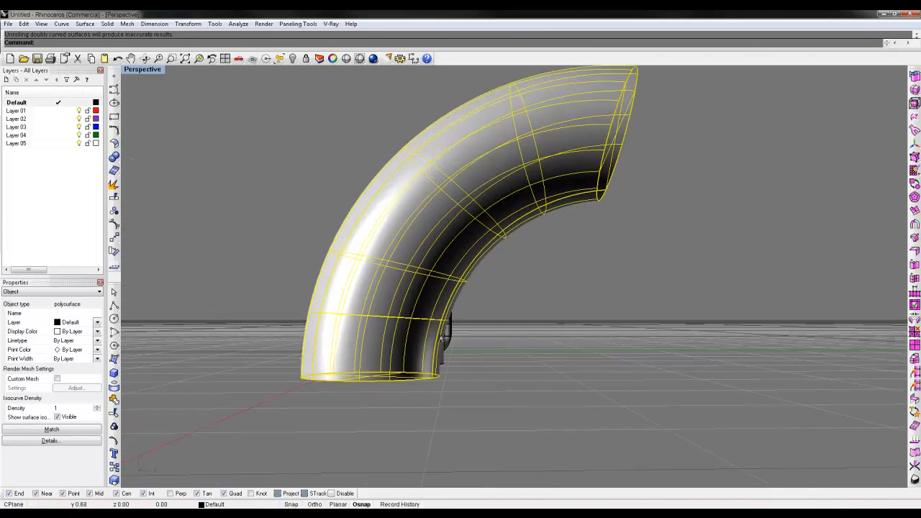
right_drag(476, 130, 427, 154)
scroll(430, 160, down, 3)
shift+right_drag(436, 195, 547, 201)
click(532, 187)
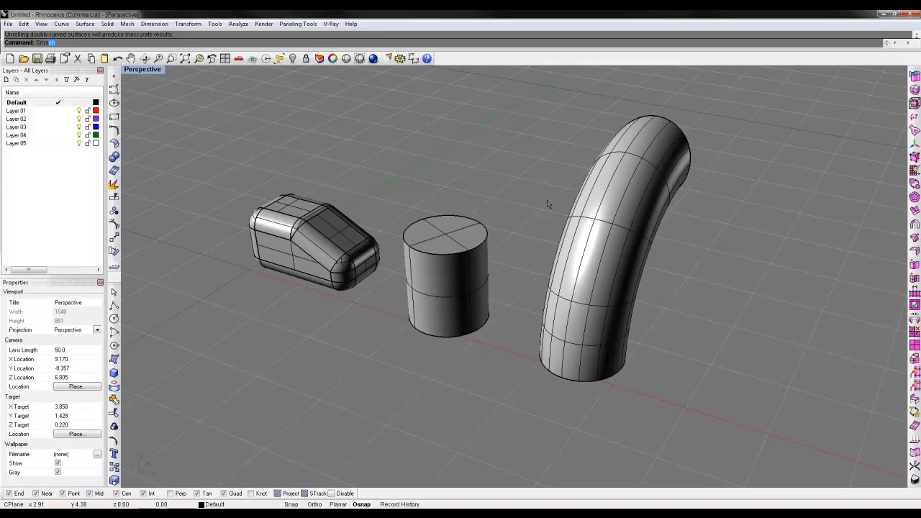
key(Return)
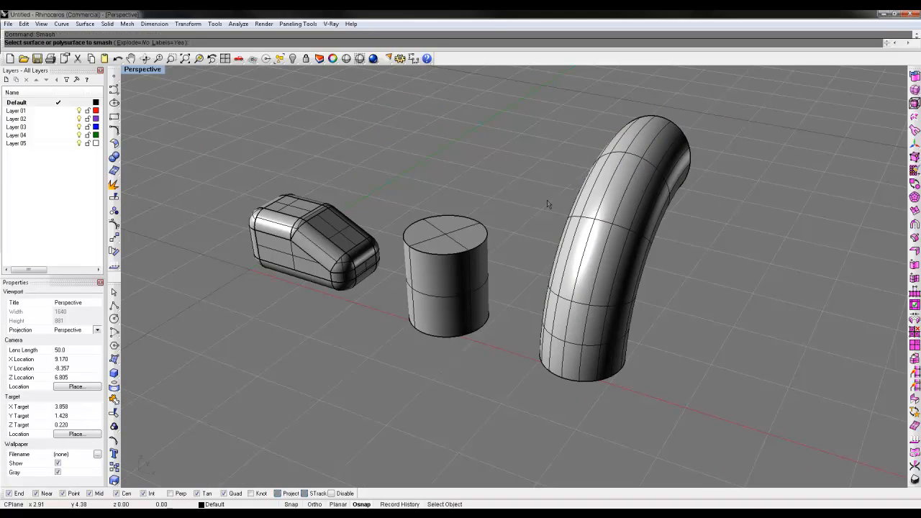
click(590, 366)
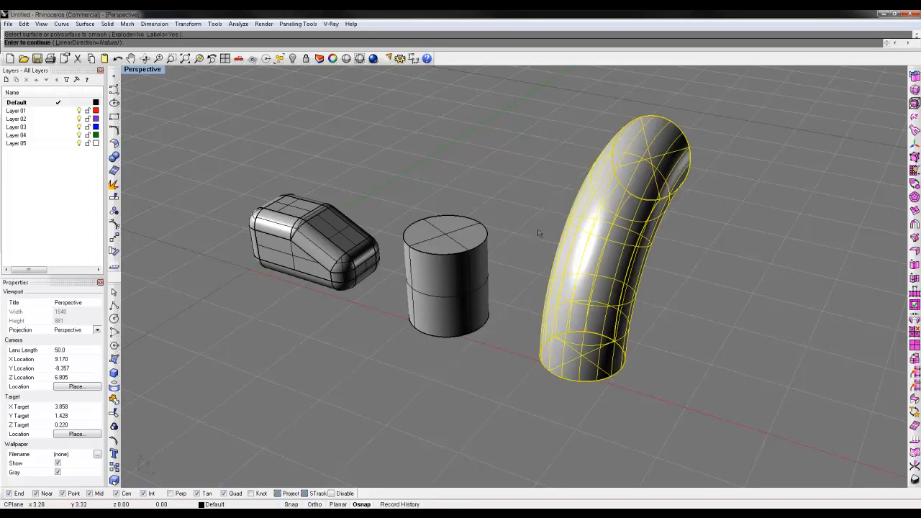
key(Return)
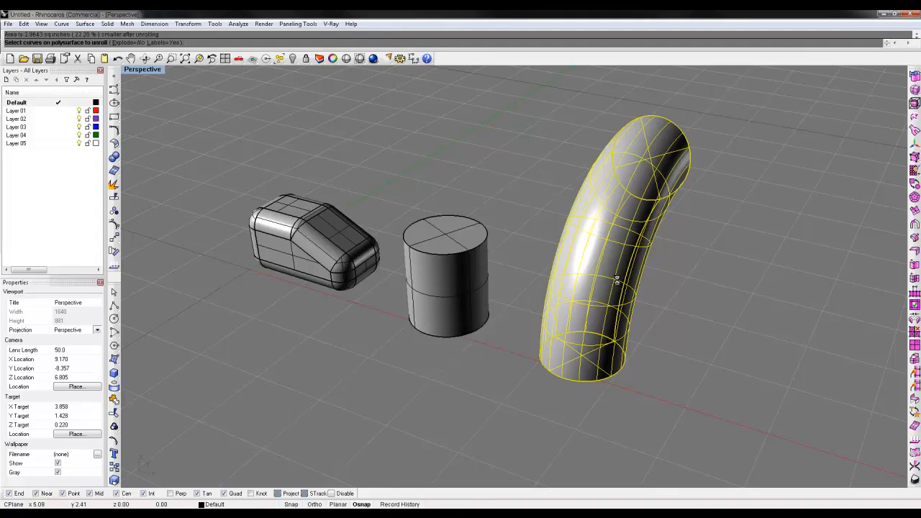
scroll(617, 280, down, 4)
click(471, 309)
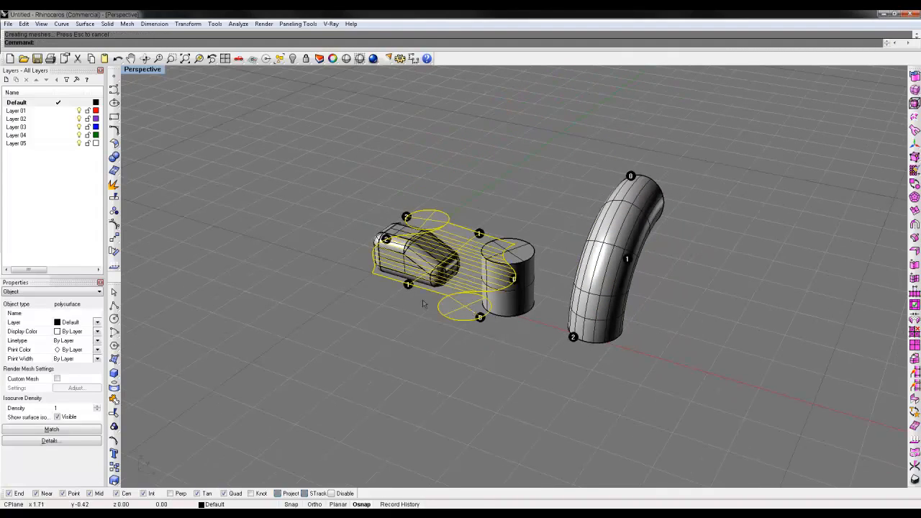
Move the tube's flattened pattern into open space beside the bent tube and restore the four-viewport layout
drag(409, 285, 756, 329)
click(751, 338)
shift+right_drag(751, 324, 687, 363)
right_drag(734, 346, 582, 352)
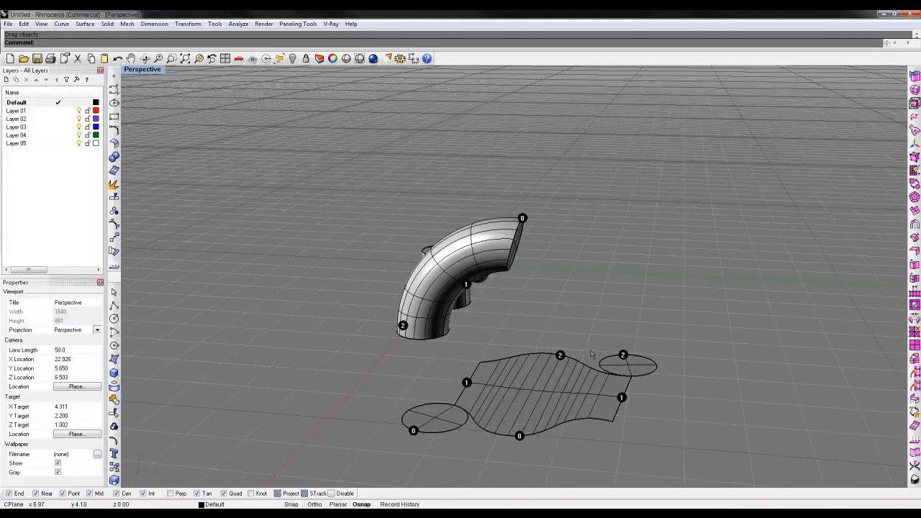
right_drag(555, 387, 522, 387)
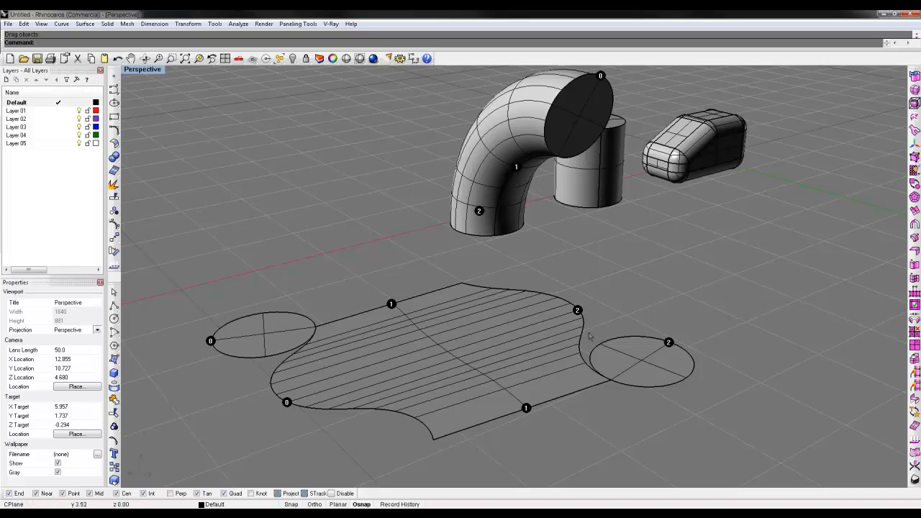
right_drag(502, 331, 449, 317)
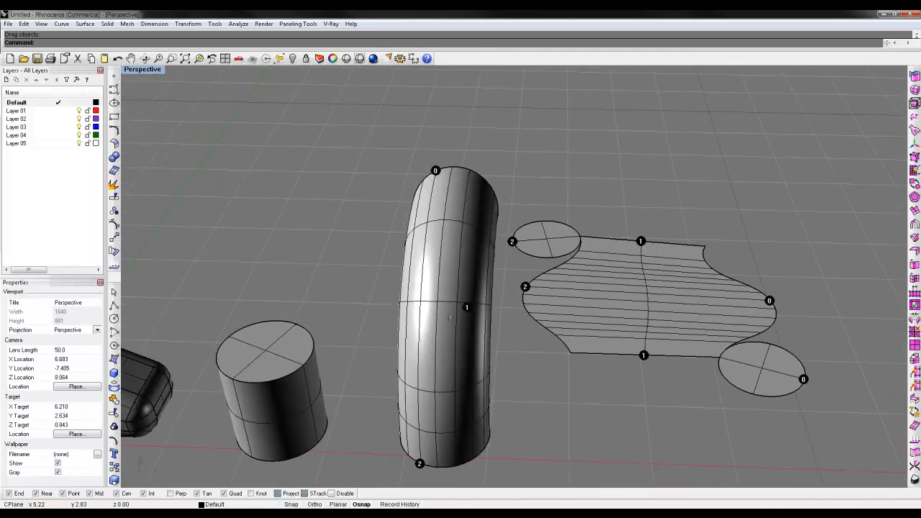
double_click(160, 71)
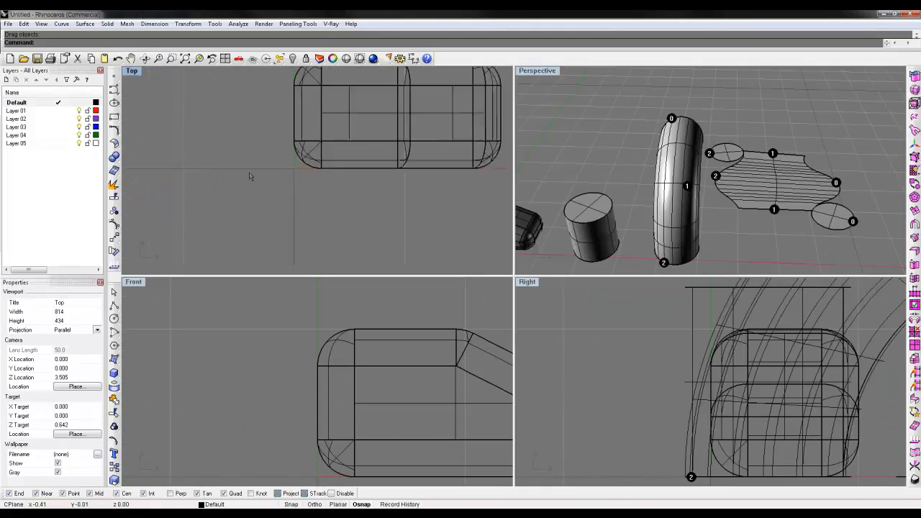
Draw a trapezoidal glue tab with a polyline along the upper edge 1 of the tube's flattened pattern
scroll(267, 181, down, 5)
scroll(333, 175, up, 6)
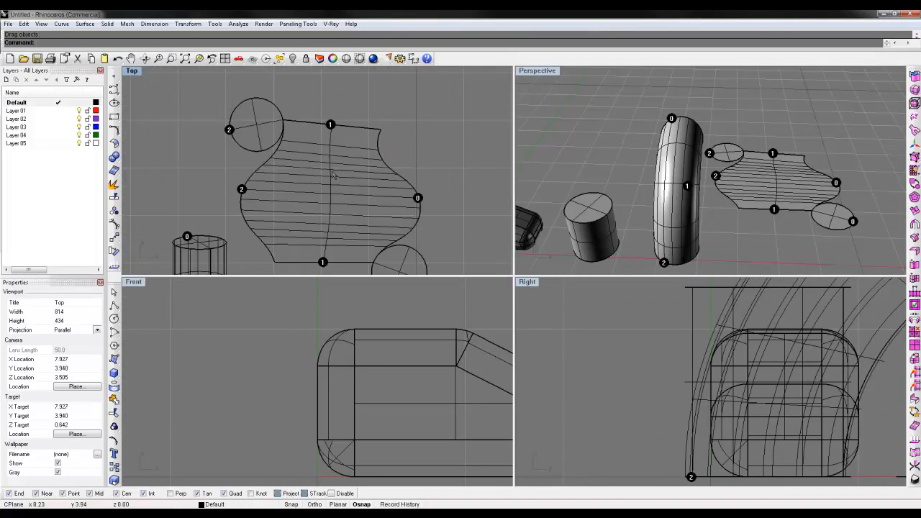
click(114, 305)
click(302, 122)
click(319, 114)
click(356, 117)
click(365, 127)
right_click(366, 126)
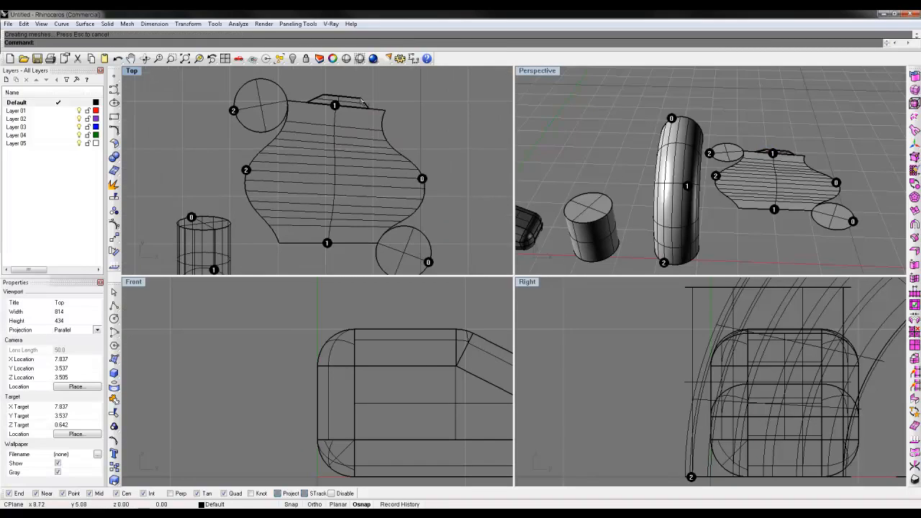
Print the isolated tube pattern from the Top view as an 11 x 8.5 inch image at 300 dots/inch, and show the hidden objects again
right_drag(397, 240, 395, 224)
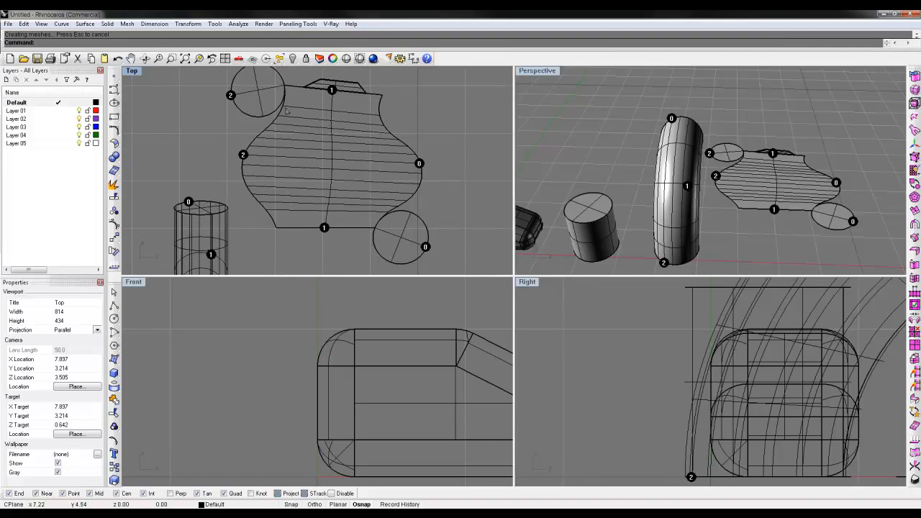
mouse_move(344, 106)
right_down()
mouse_move(355, 108)
mouse_move(342, 117)
right_up()
scroll(341, 116, down, 3)
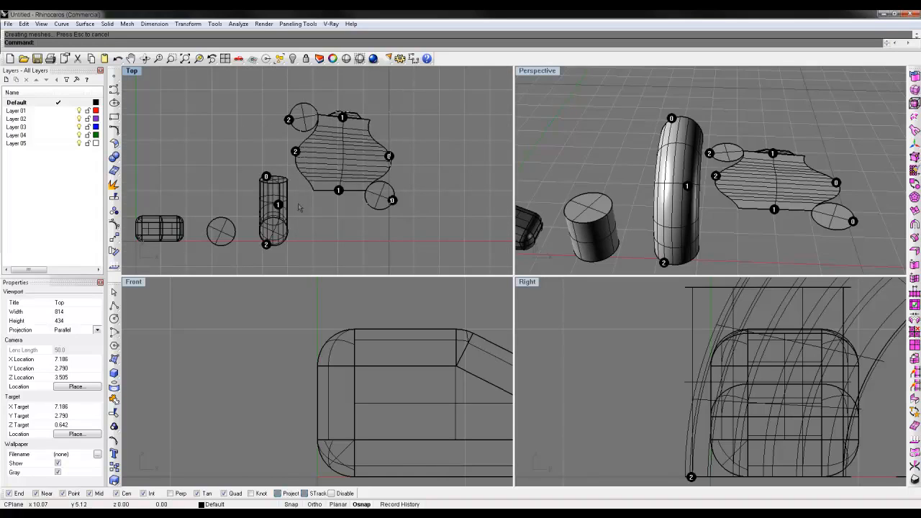
drag(299, 205, 292, 207)
key(ctrl+p)
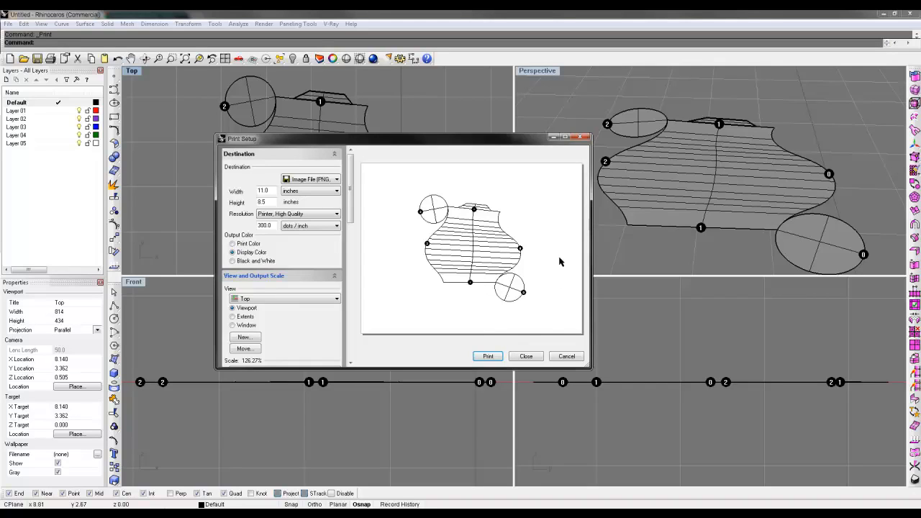
click(488, 356)
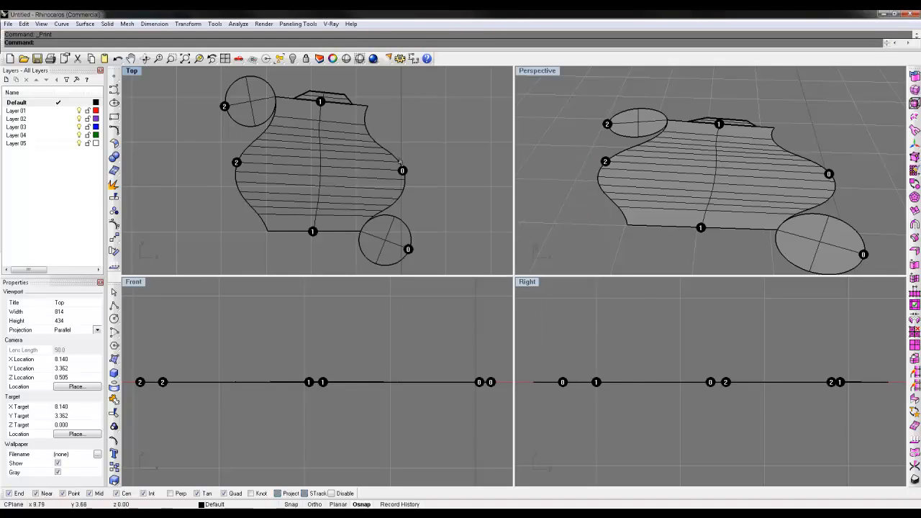
key(Return)
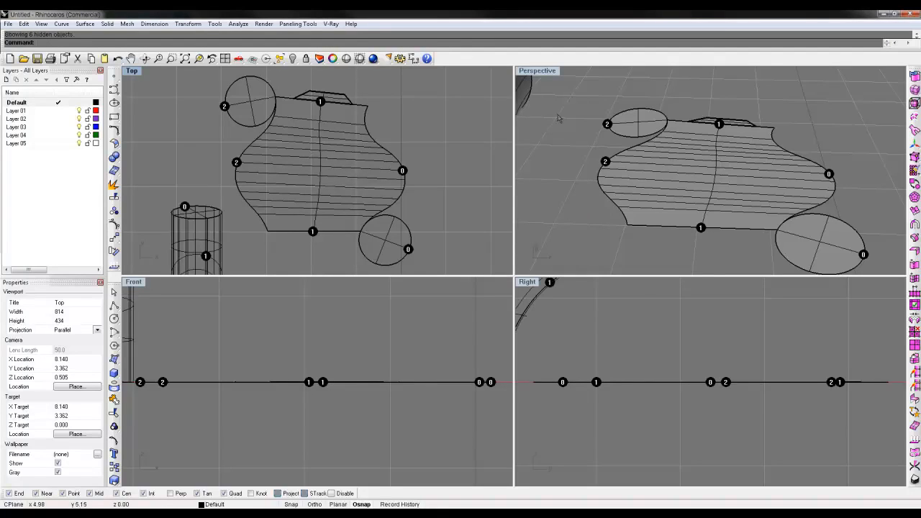
Isolate the rounded car-shaped polysurface and flatten it with the Smash command, using the Natural linear direction
right_drag(631, 180, 579, 188)
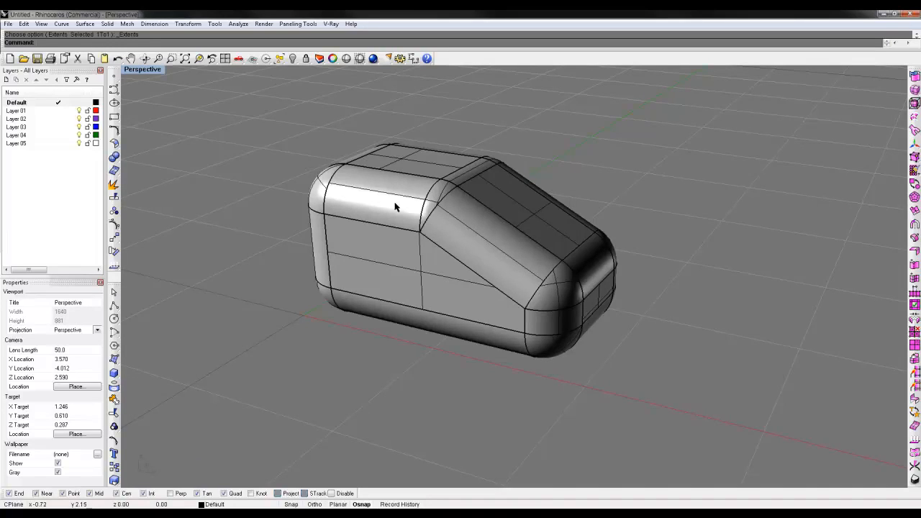
shift+right_drag(389, 209, 413, 215)
click(592, 264)
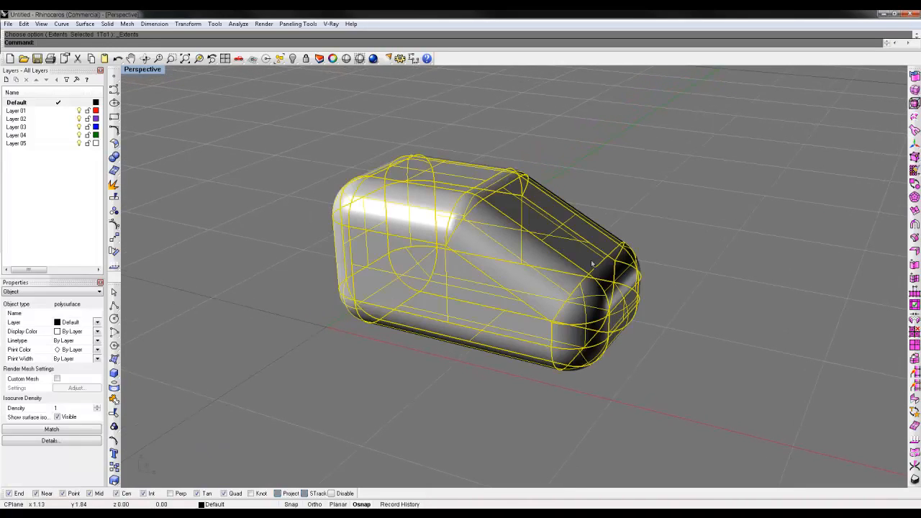
text(Smash)
key(Return)
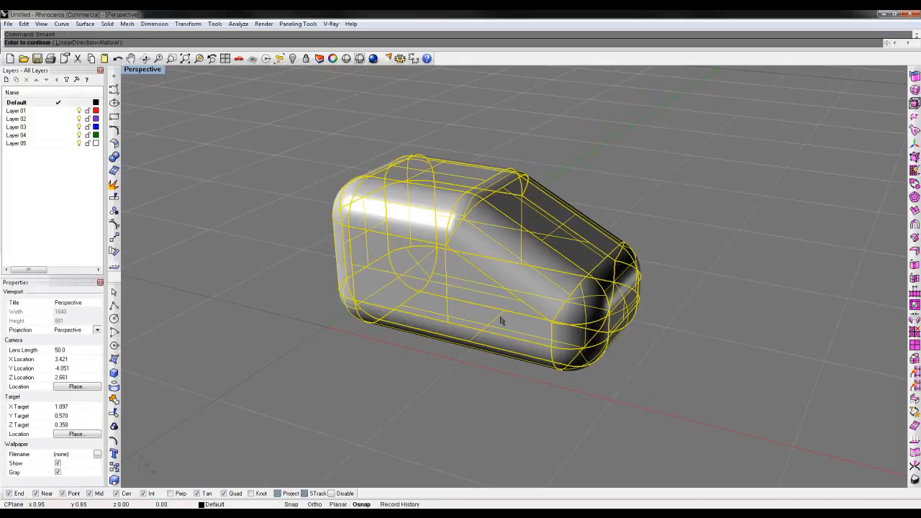
key(Return)
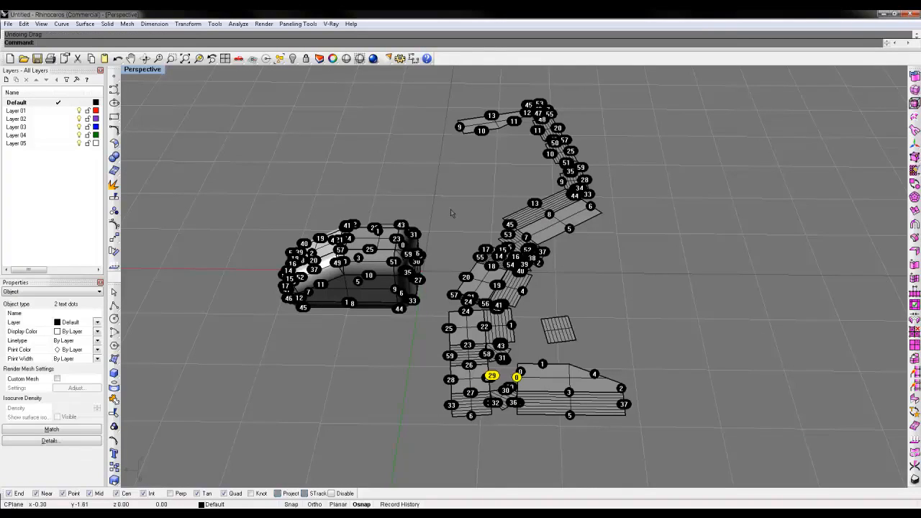
Undo the Smash of the car-shaped polysurface and the hiding of the other objects
key(ctrl+z)
key(ctrl+z)
key(ctrl+z)
key(ctrl+z)
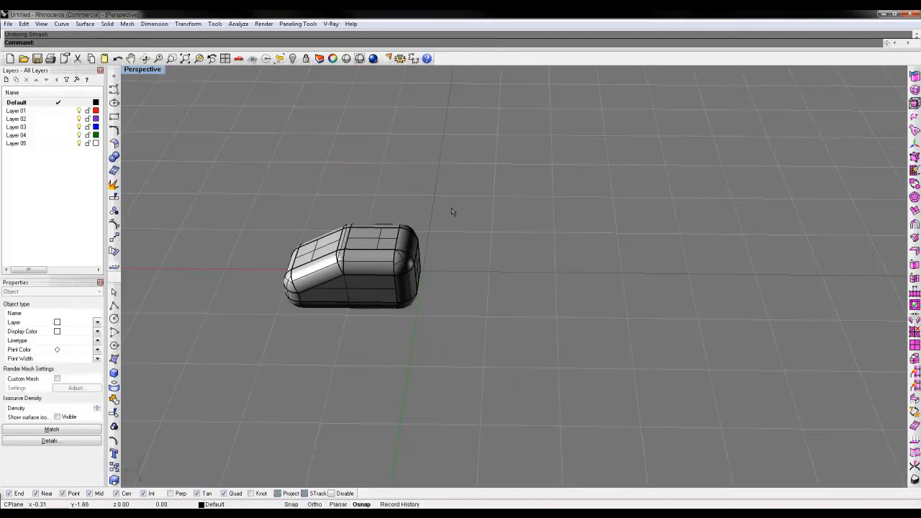
mouse_move(456, 185)
right_down()
mouse_move(490, 236)
mouse_move(453, 254)
mouse_move(554, 235)
mouse_move(654, 232)
right_up()
key(ctrl+z)
Examine the car-shaped body, cylinder and bent tube together with the tube's flattened pattern from several angles
right_drag(587, 255, 432, 258)
shift+right_drag(684, 171, 461, 328)
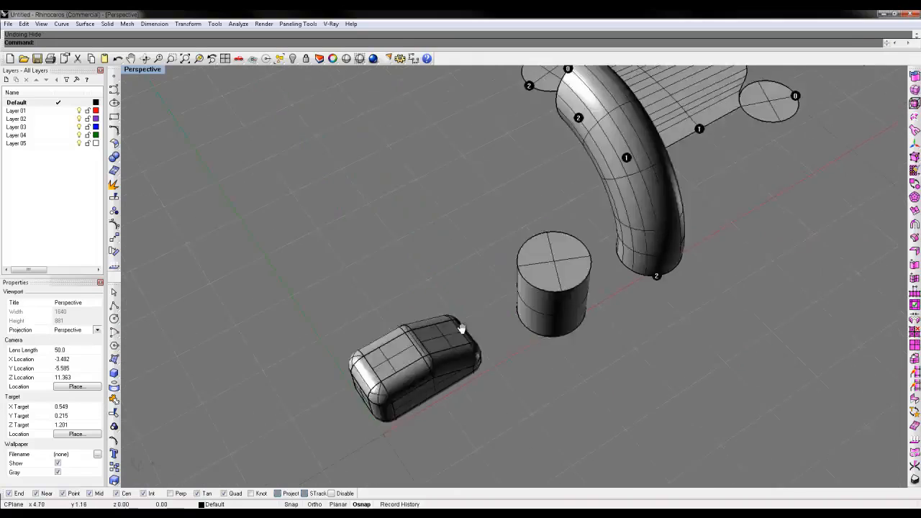
right_drag(676, 274, 562, 281)
scroll(581, 256, down, 2)
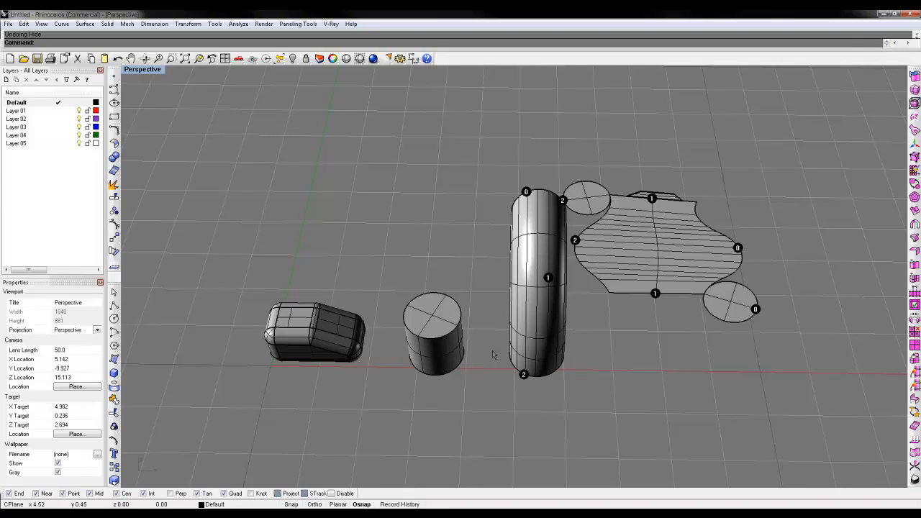
shift+right_drag(584, 314, 560, 280)
scroll(559, 279, up, 3)
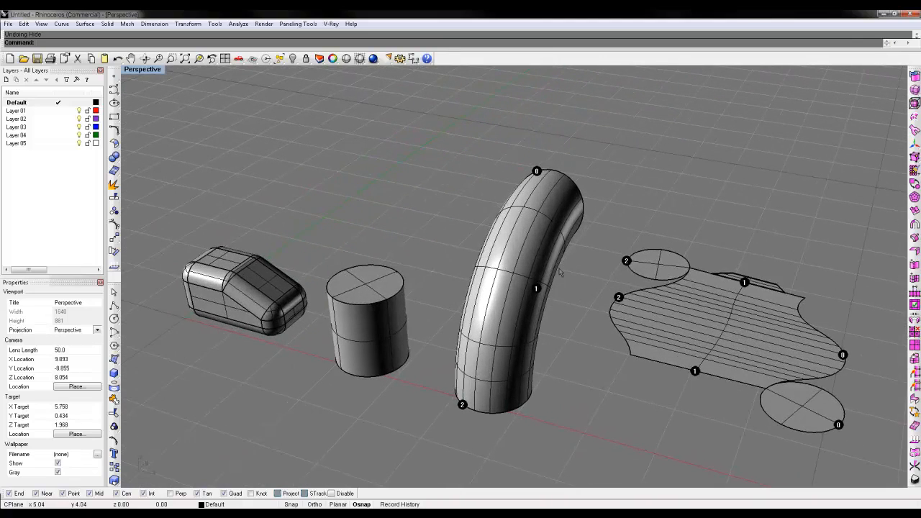